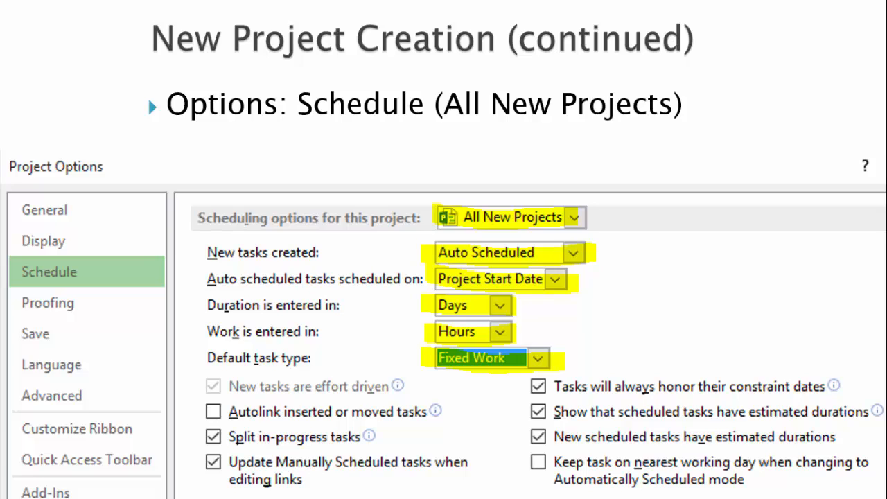
key("Right")
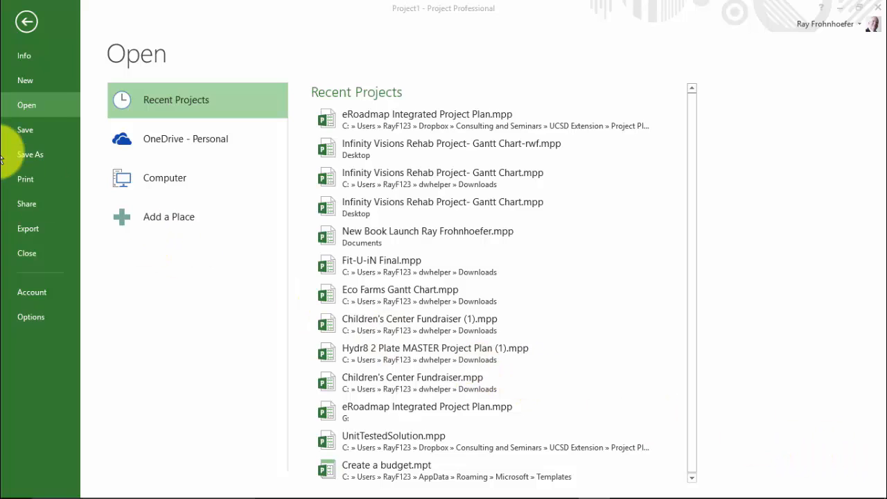
Step: Create a new blank project
left_click(26, 80)
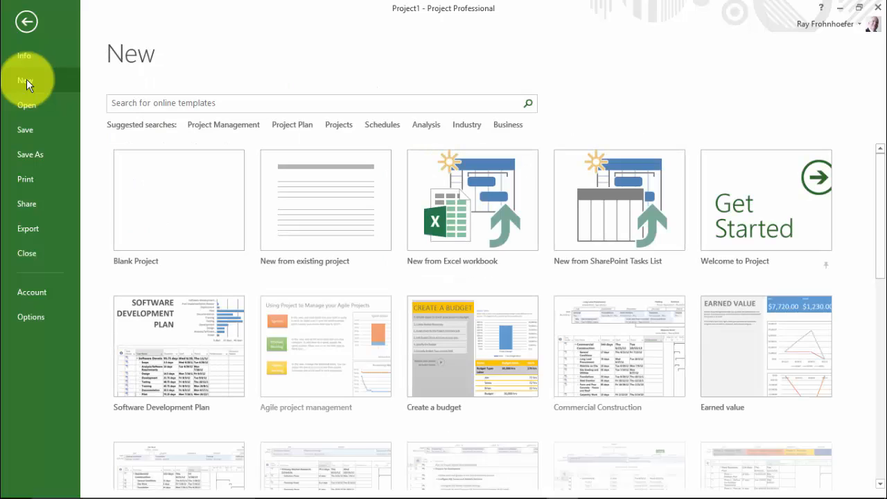
left_click(212, 185)
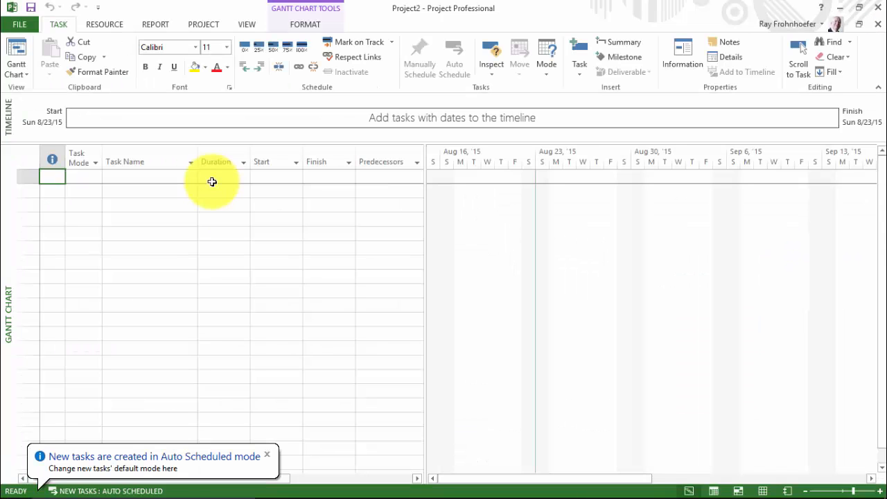
Step: Set the project's start date to Fri 1/1/16 in its project information, keeping it scheduled from Project Start Date
left_click(211, 29)
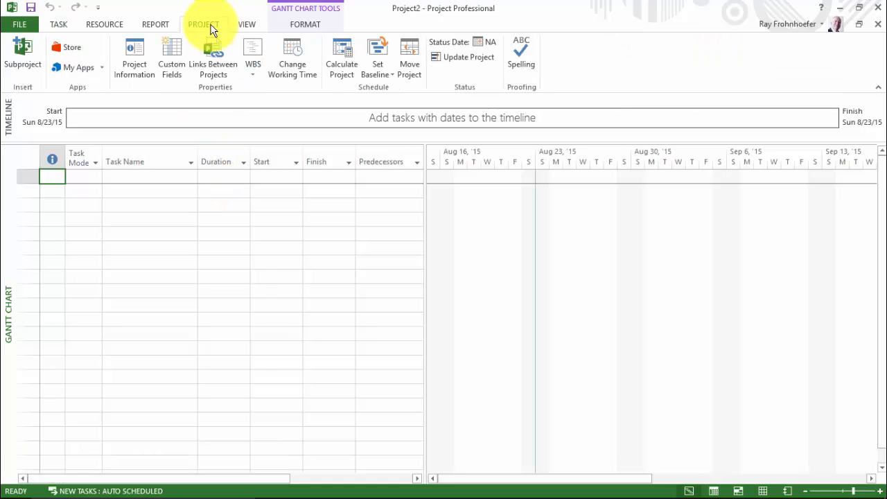
left_click(132, 61)
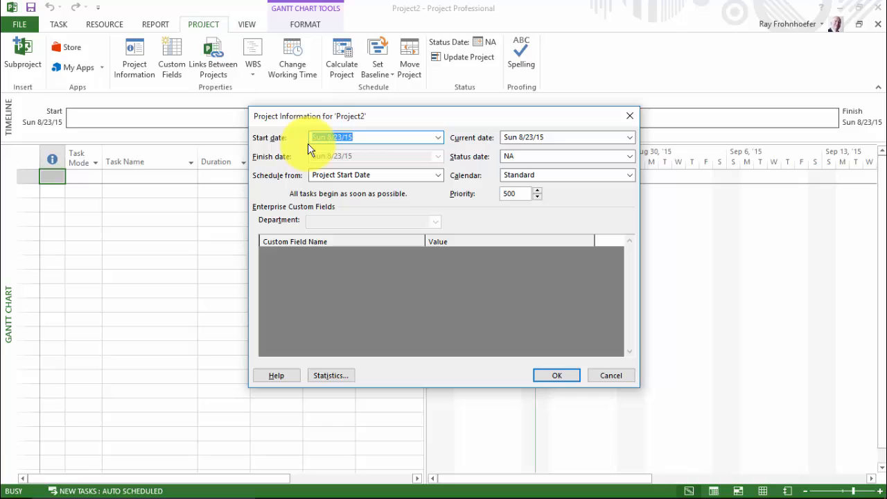
left_click(438, 137)
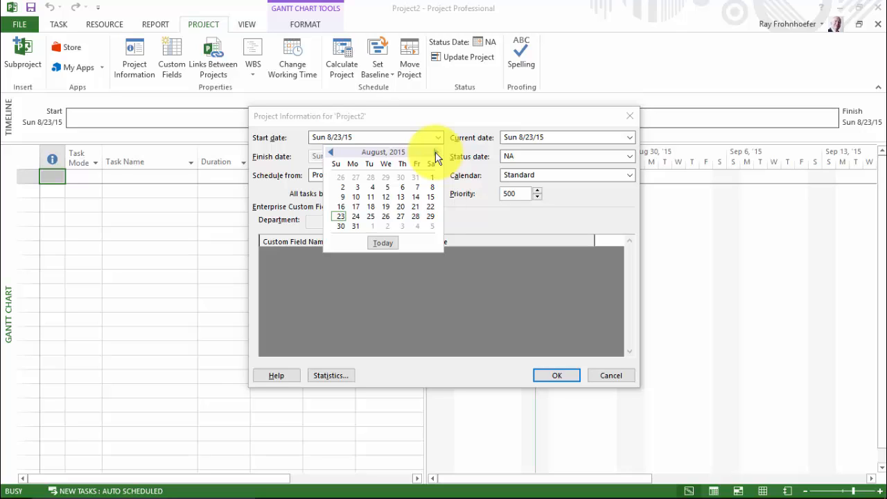
left_click(435, 153)
left_click(436, 152)
left_click(435, 153)
left_click(435, 153)
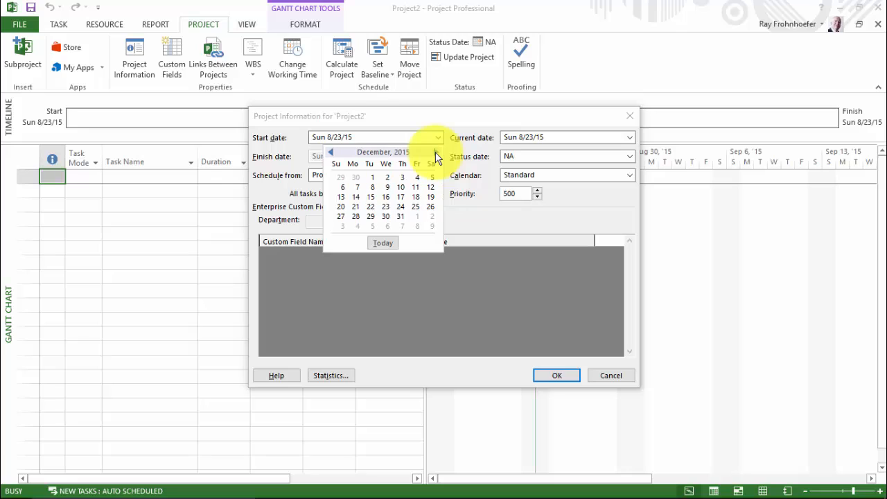
left_click(435, 152)
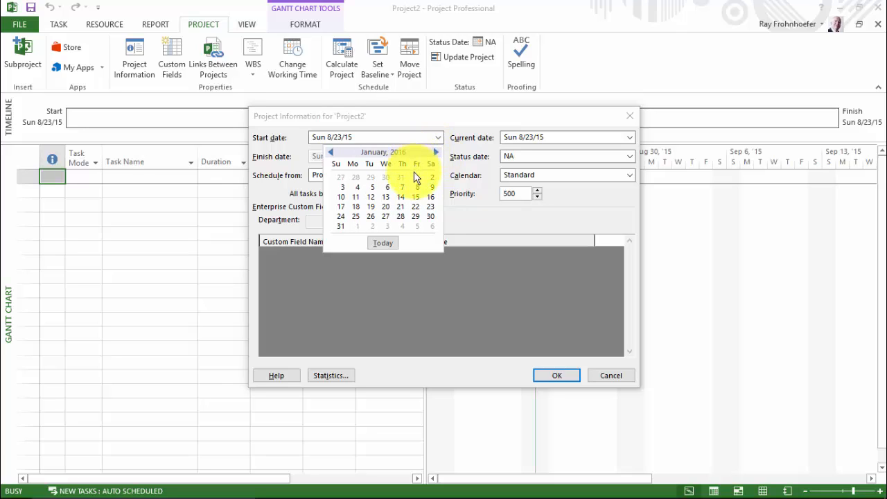
left_click(418, 177)
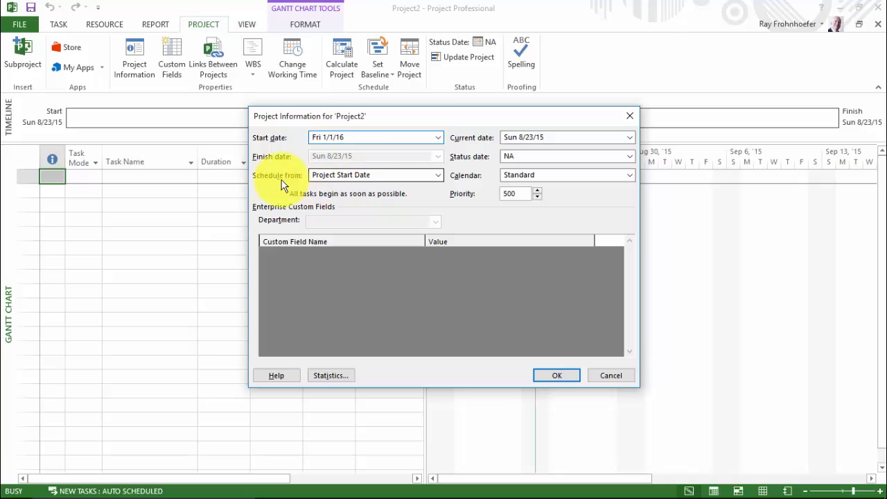
left_click(438, 176)
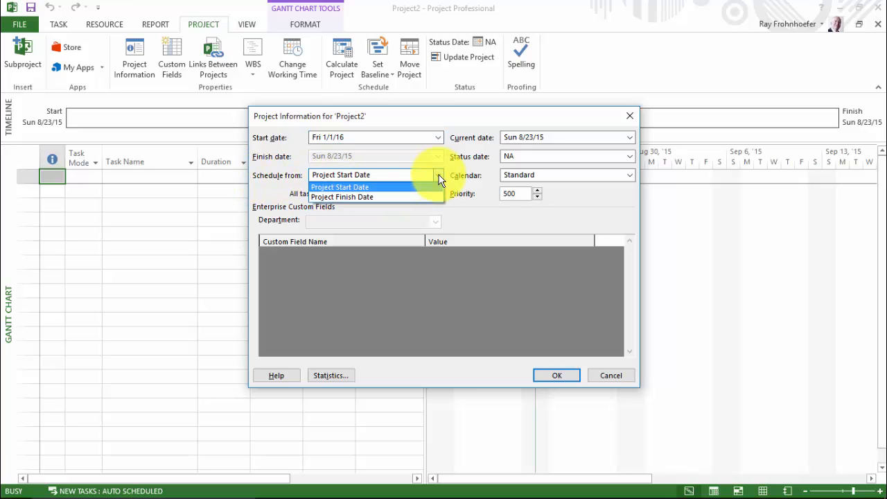
left_click(439, 178)
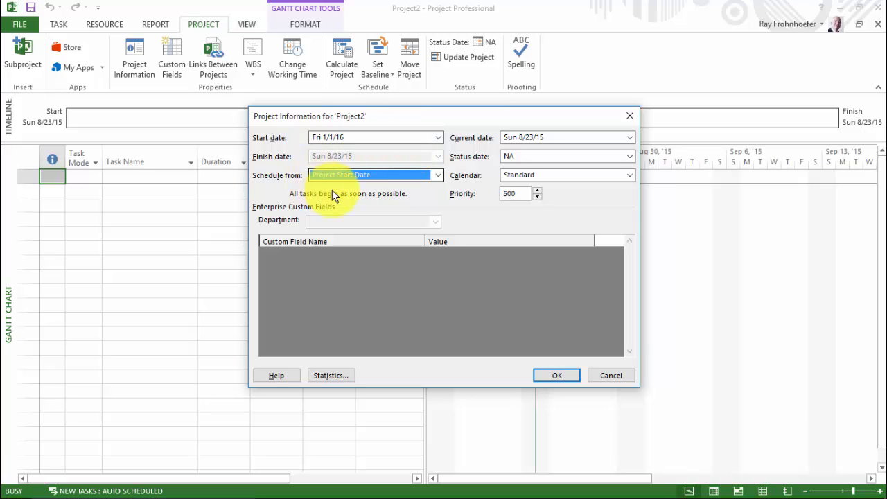
left_click(558, 374)
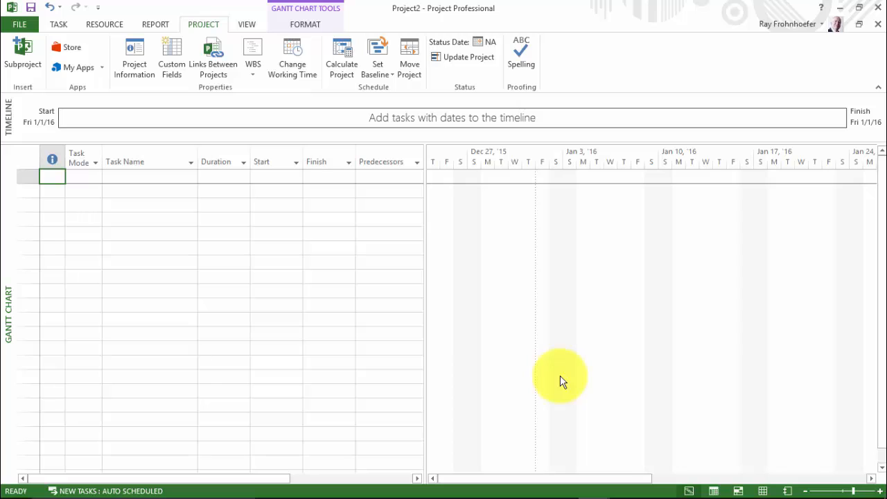
Step: Open the project's advanced properties and set the title to New Book Launch
left_click(21, 26)
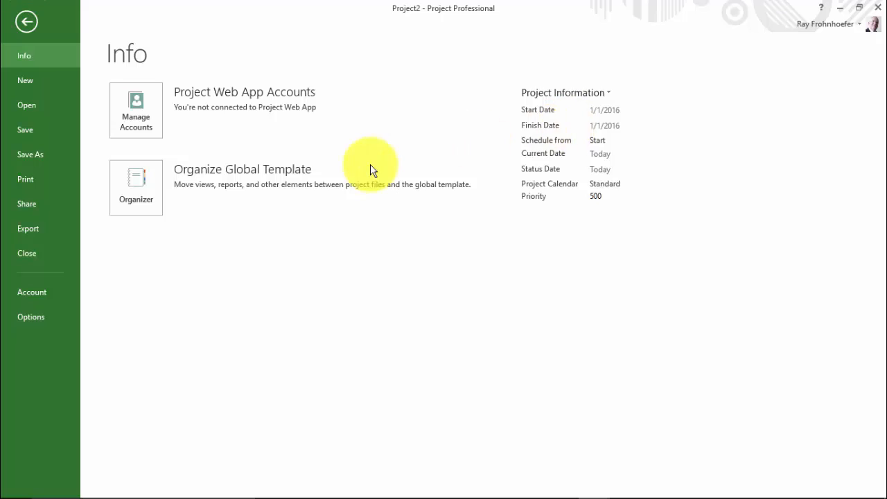
left_click(608, 97)
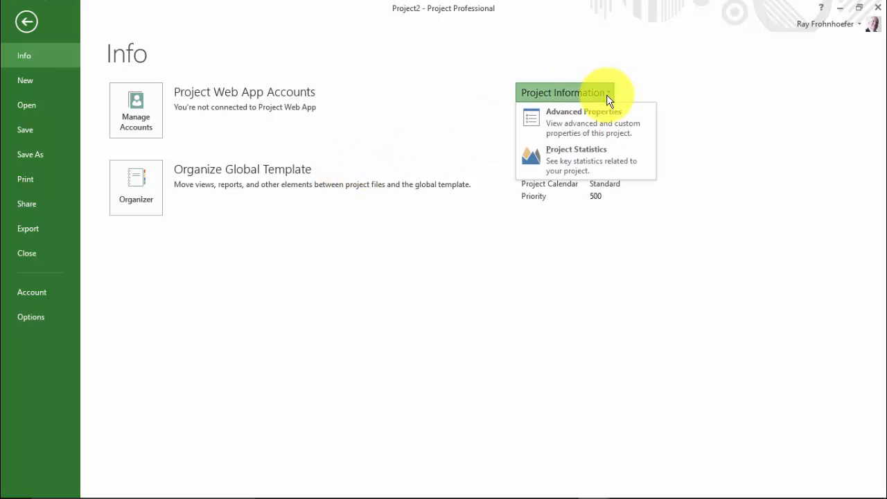
left_click(601, 115)
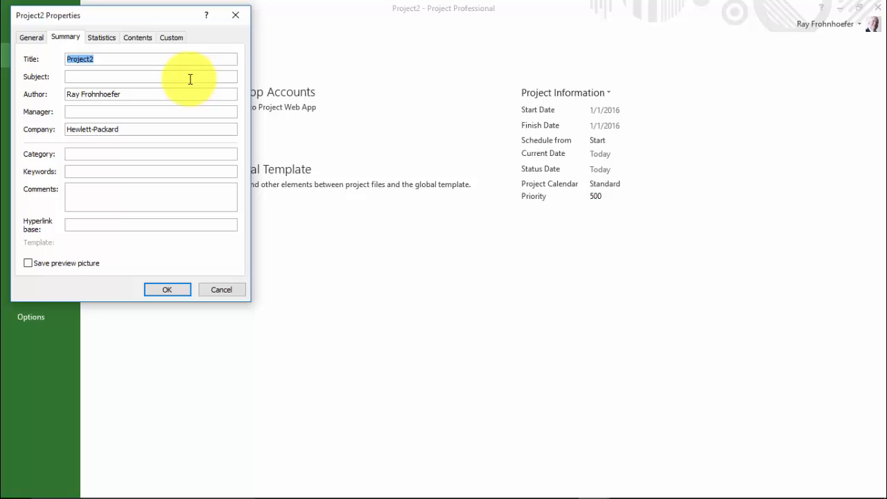
type("New Book Launch")
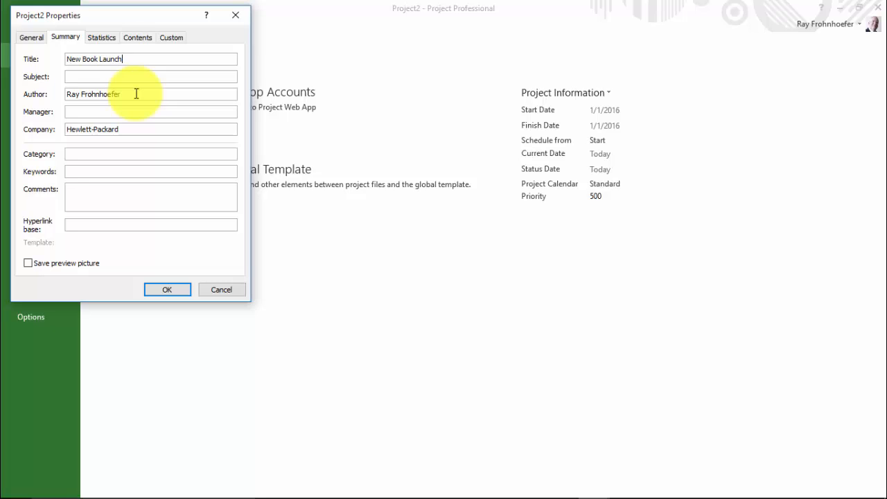
Step: Copy the author's name into the Manager property
left_click_drag(133, 93, 59, 100)
key("ctrl+c")
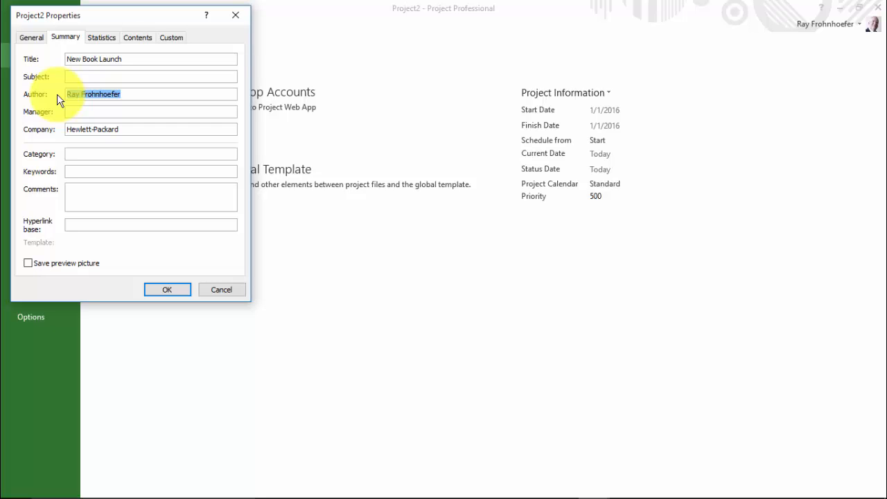
left_click(74, 113)
key("ctrl+v")
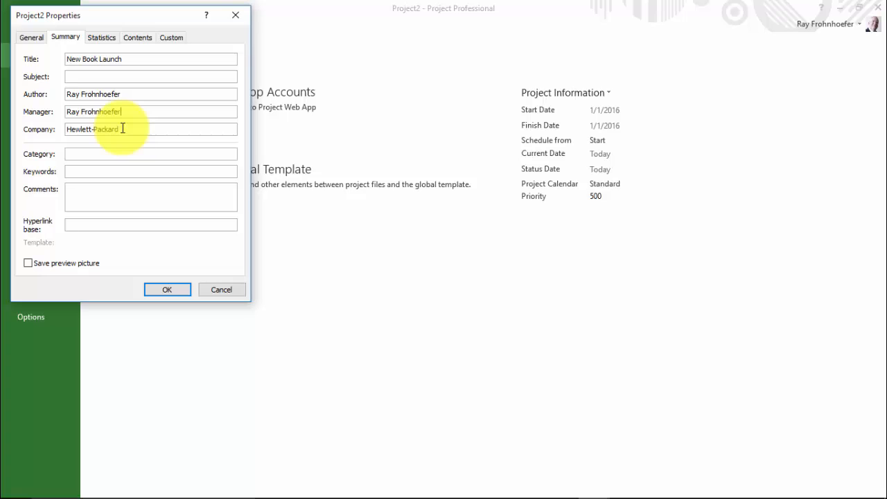
Step: Replace the company property with SDCE Publishing, LLC, apply the properties and return to the Gantt chart
left_click_drag(122, 128, 57, 129)
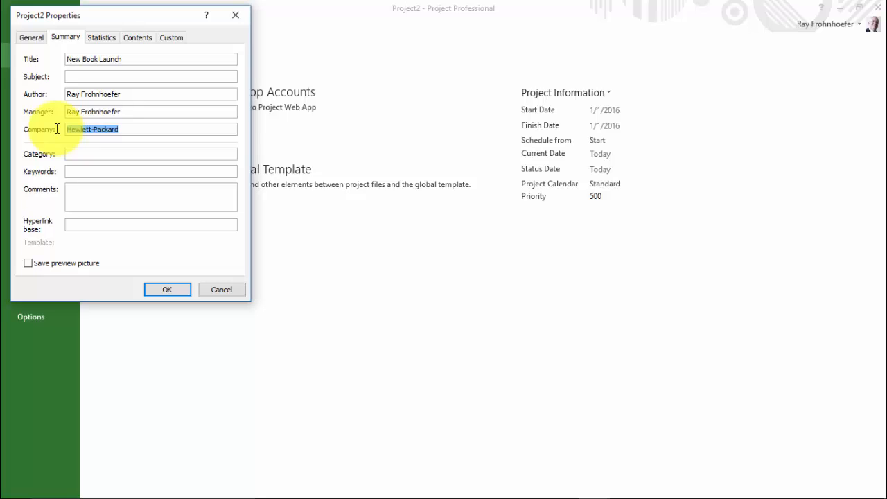
type("SDCE Publishing, LLC")
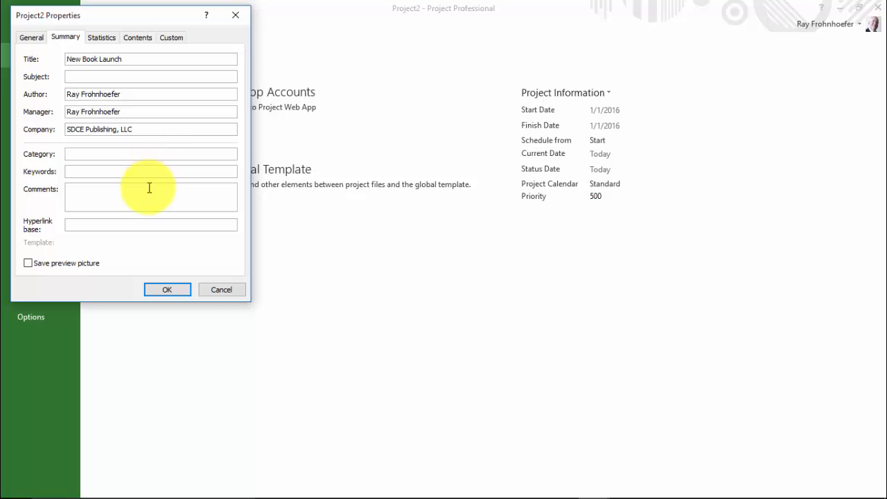
left_click(166, 290)
key("Escape")
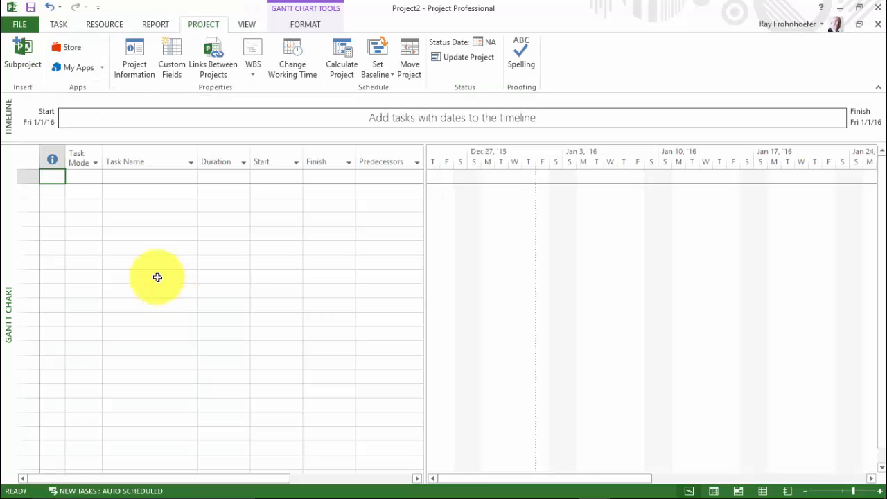
Step: Set the default project view to Gantt Chart in the general Project Options
left_click(20, 25)
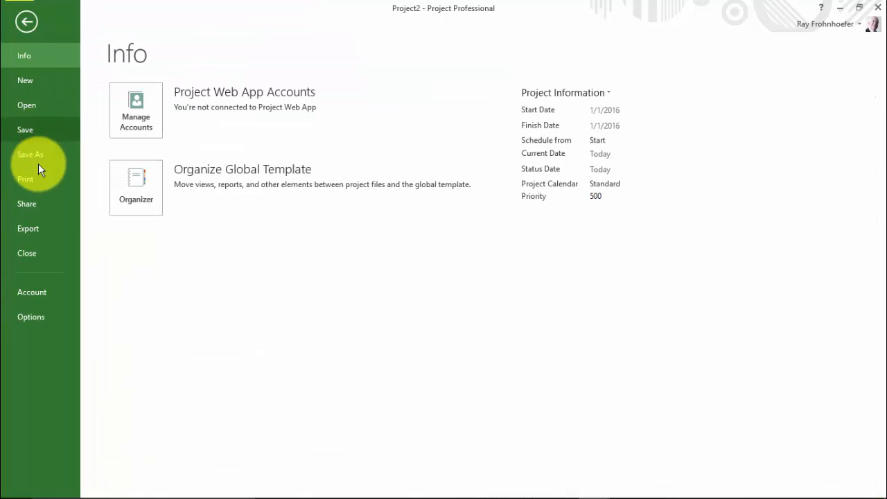
left_click(38, 316)
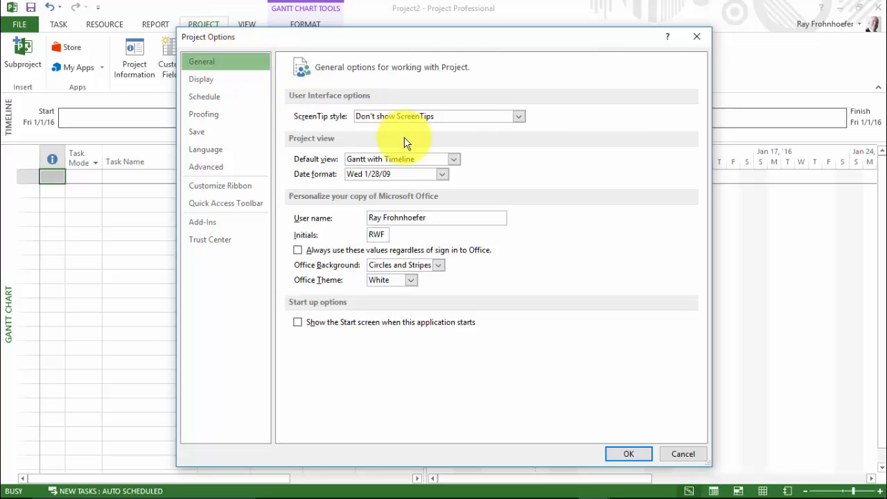
left_click(453, 159)
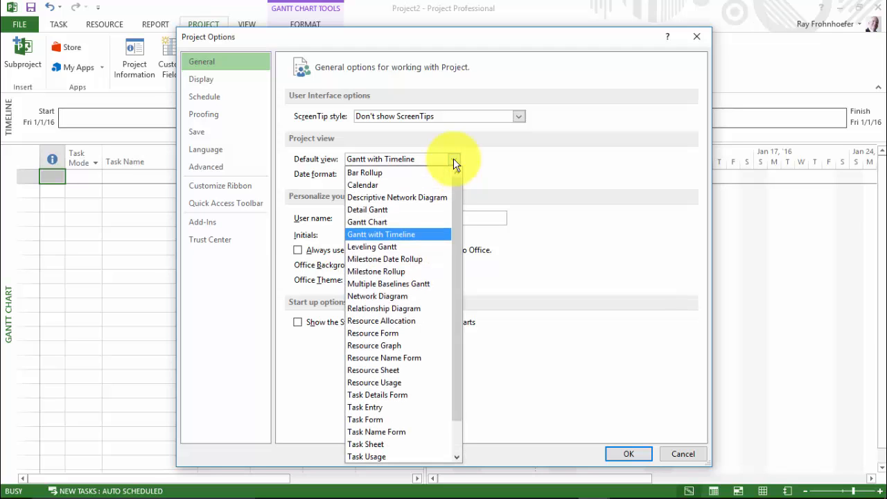
left_click(431, 219)
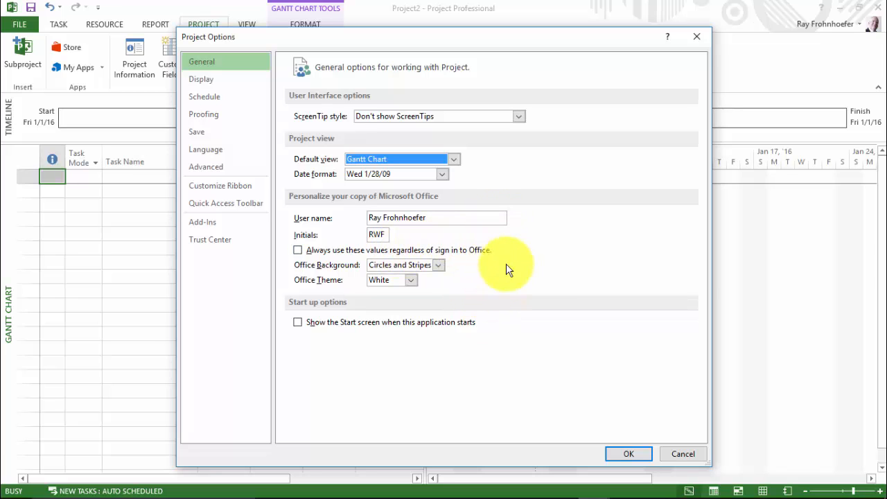
Step: Check the display options and apply the scheduling options to All New Projects
left_click(224, 88)
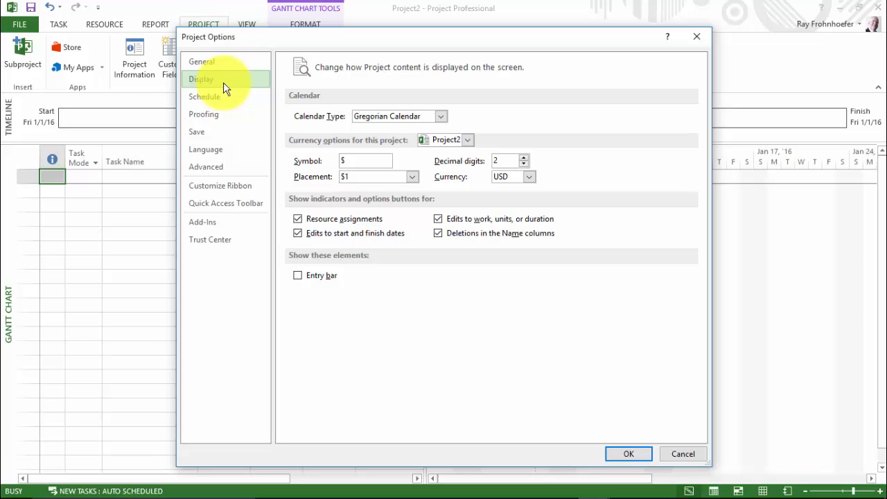
left_click(221, 97)
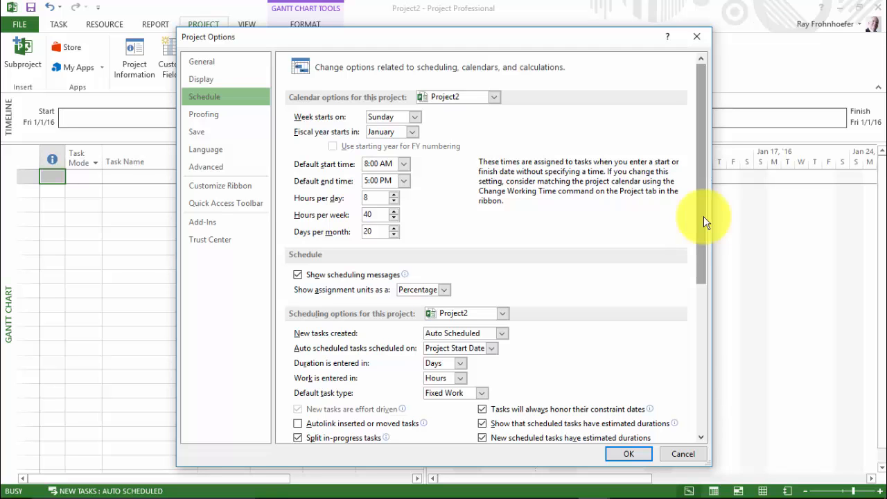
left_click_drag(704, 216, 691, 335)
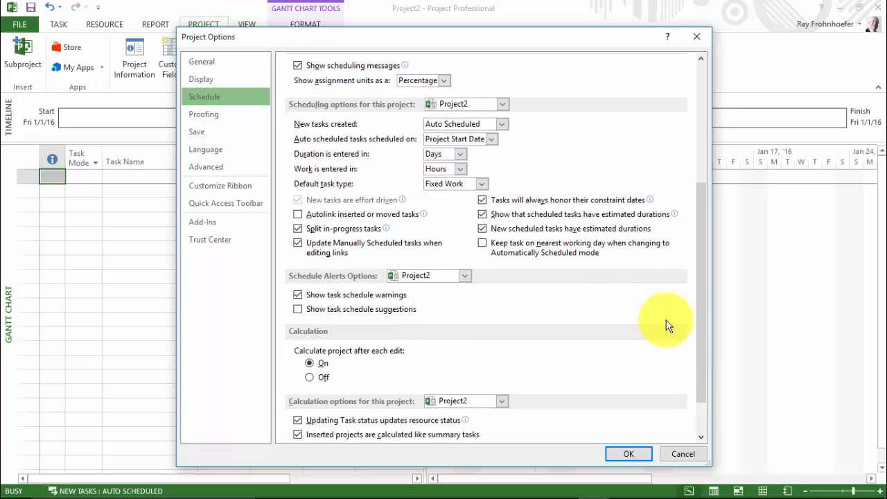
left_click(503, 106)
left_click(501, 117)
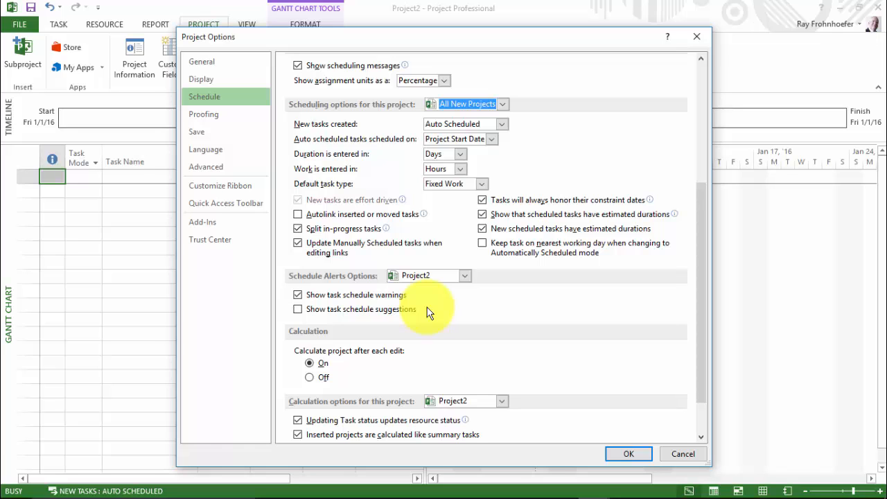
Step: Review the proofing and save options and accept the changed Project Options
left_click(227, 120)
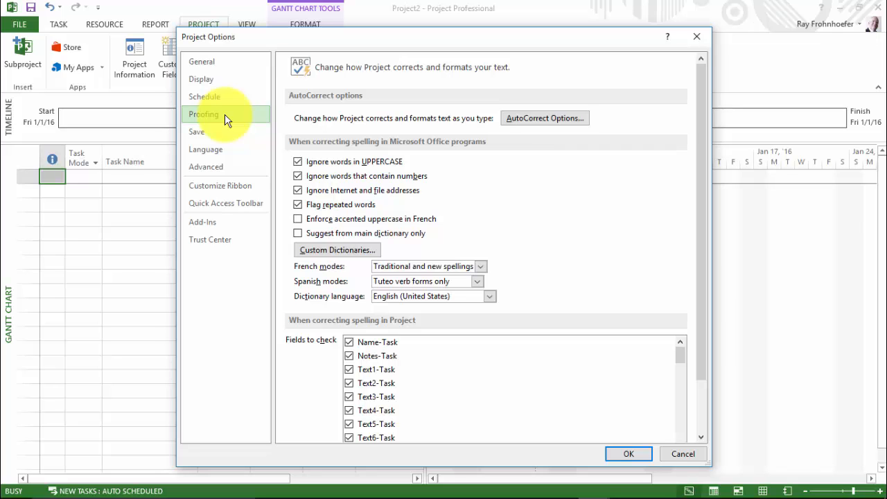
left_click(225, 139)
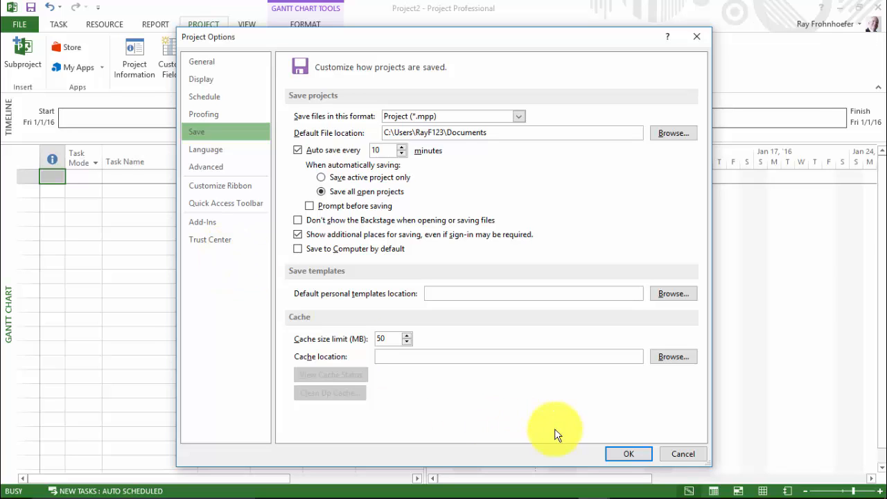
left_click(629, 454)
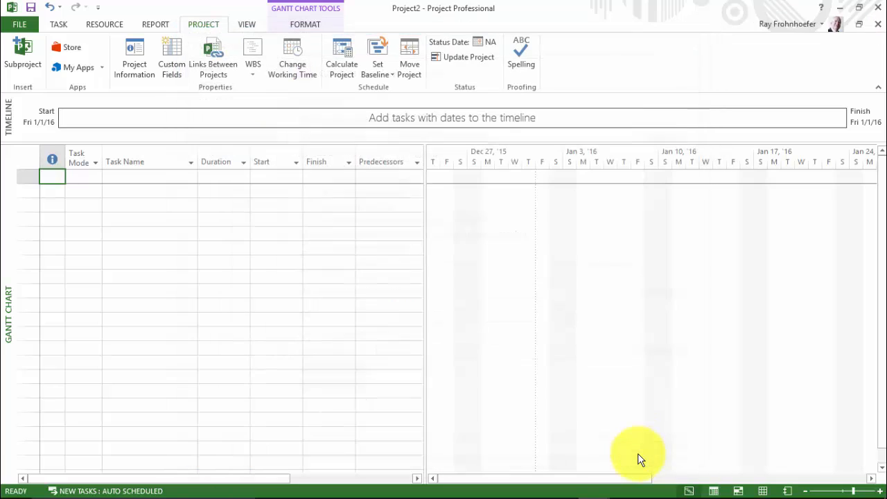